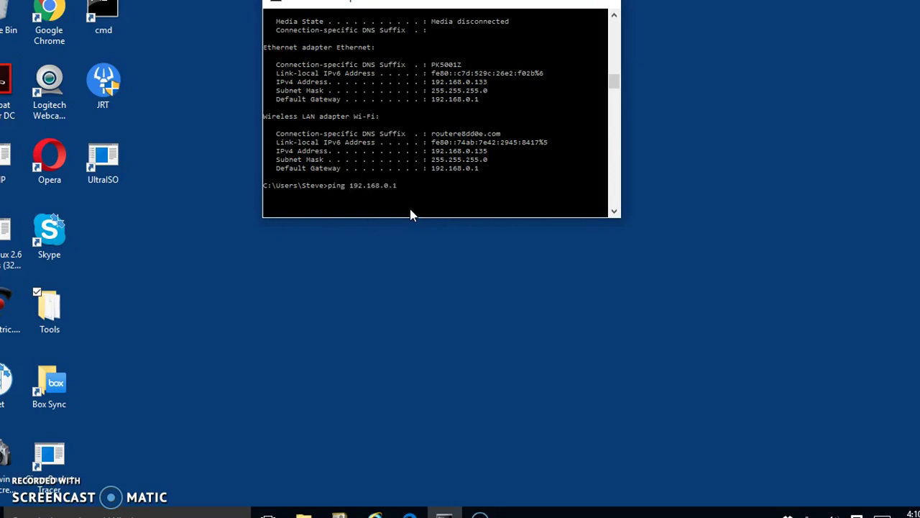
# Run ping 192.168.0.1 to confirm the modem answers with four replies and 0% loss.
pyautogui.press('Return')
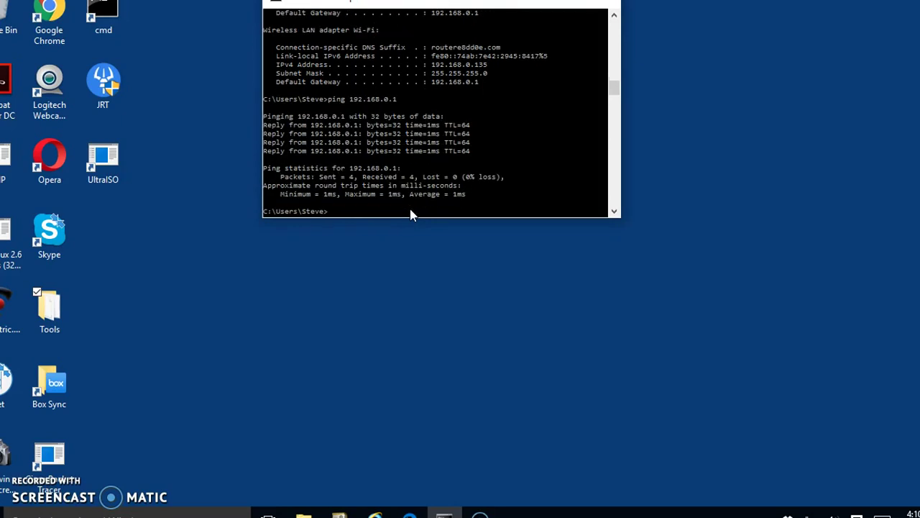
pyautogui.doubleClick(51, 30)
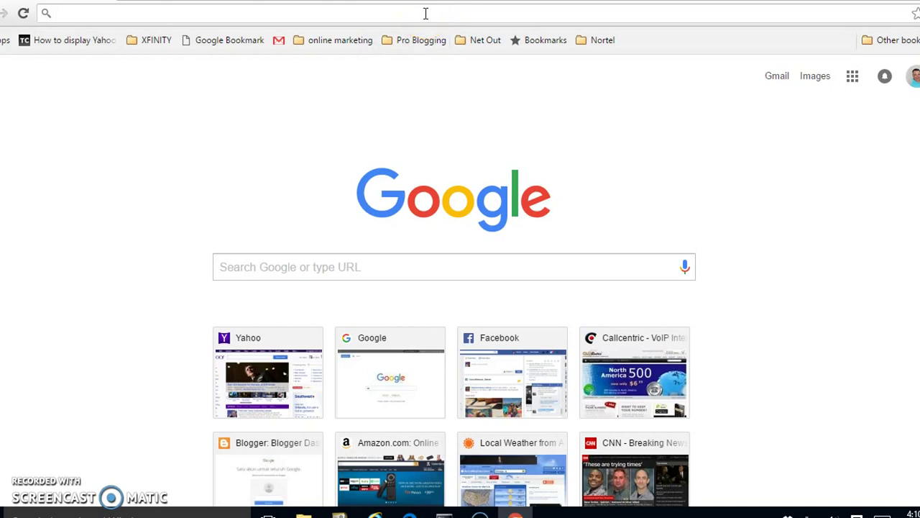
pyautogui.click(426, 13)
pyautogui.write('http:')
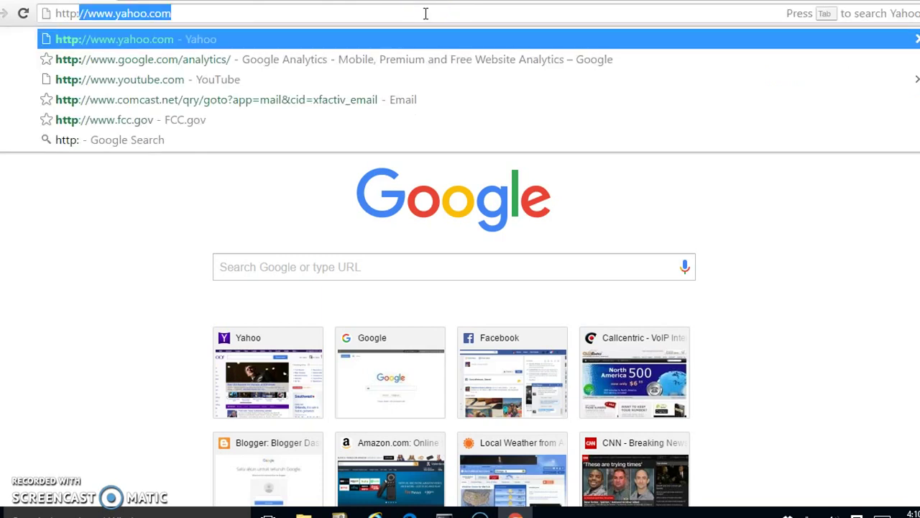
pyautogui.write('//')
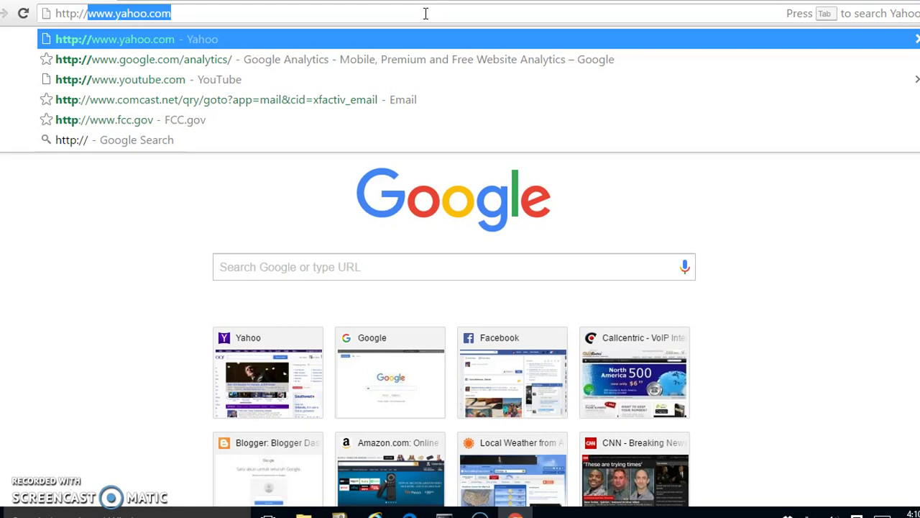
pyautogui.write('192')
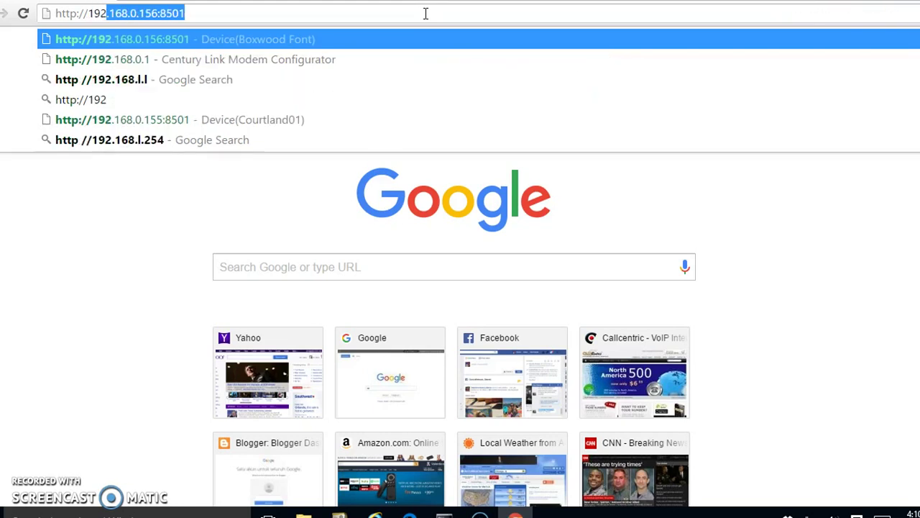
pyautogui.write('.1680')
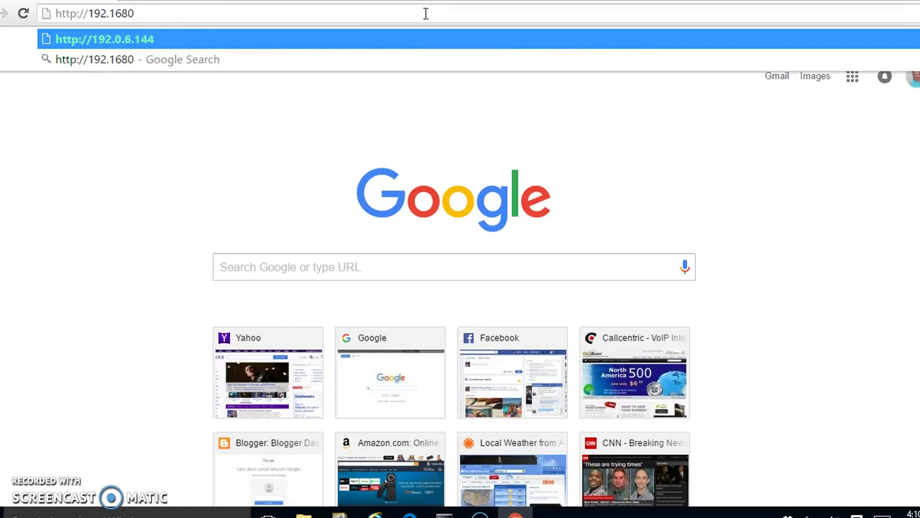
pyautogui.press('BackSpace')
pyautogui.write('.0.1')
pyautogui.press('Return')
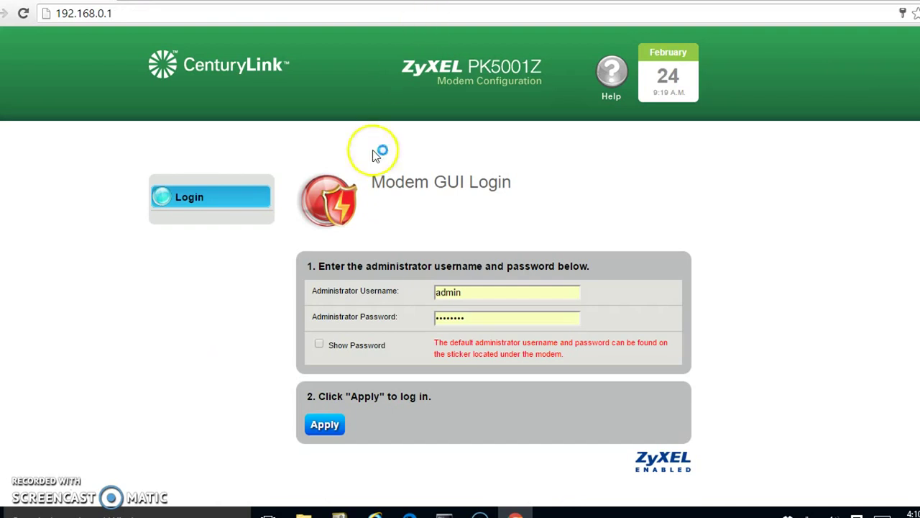
# Fill the administrator password from the saved suggestion with Show Password ticked, then log in.
pyautogui.click(523, 316)
pyautogui.press('BackSpace')
pyautogui.press('BackSpace')
pyautogui.press('BackSpace')
pyautogui.press('BackSpace')
pyautogui.press('BackSpace')
pyautogui.press('BackSpace')
pyautogui.press('BackSpace')
pyautogui.press('BackSpace')
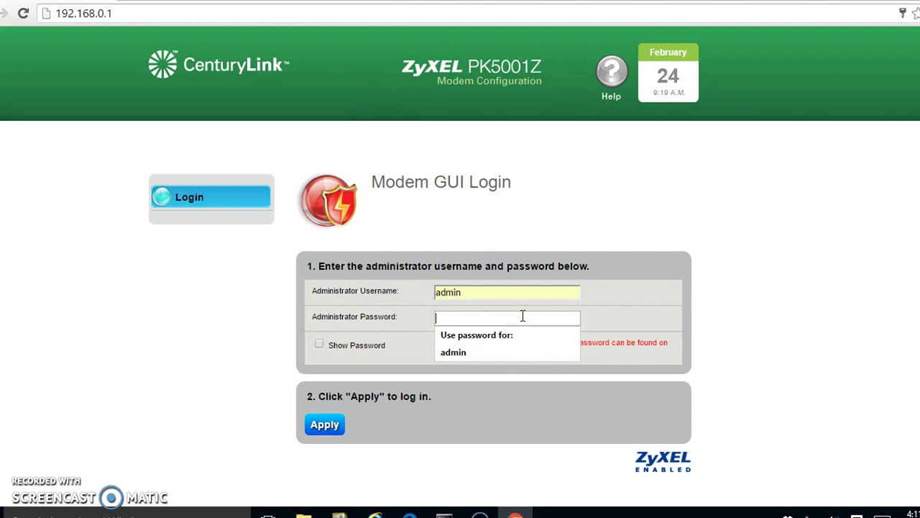
pyautogui.write('p')
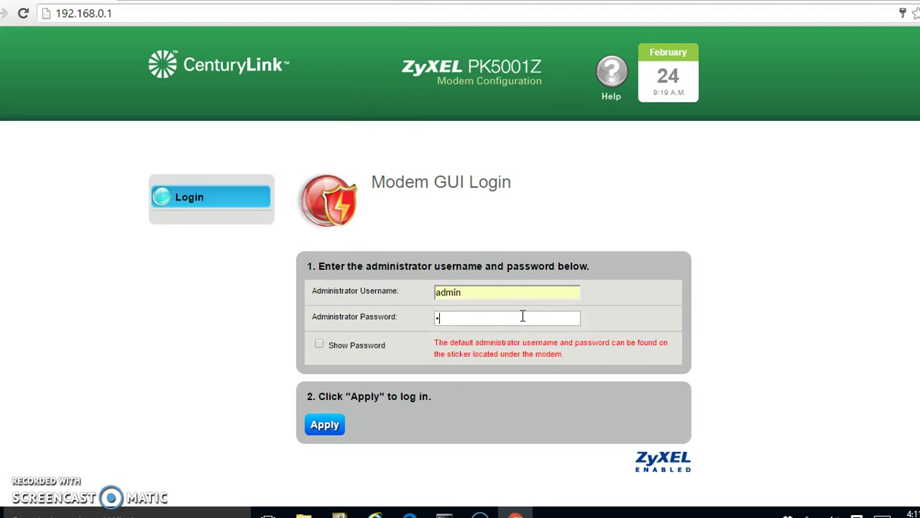
pyautogui.press('BackSpace')
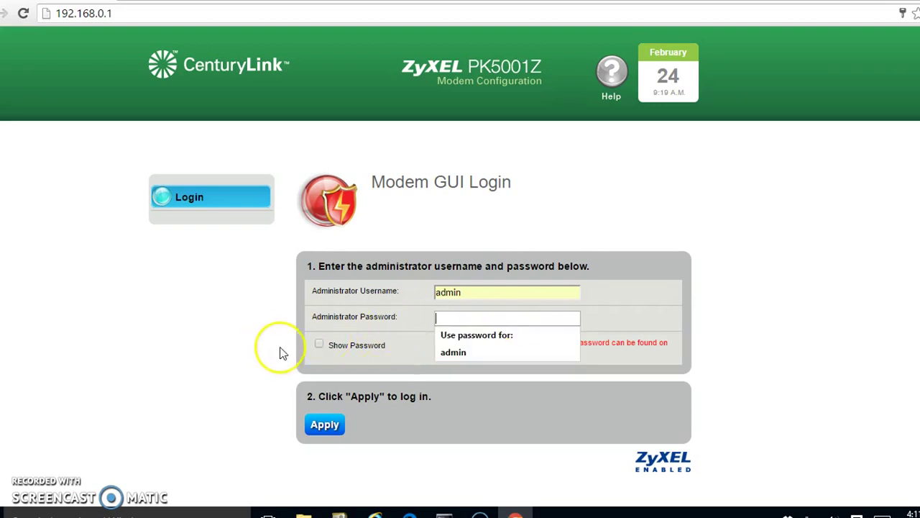
pyautogui.click(320, 345)
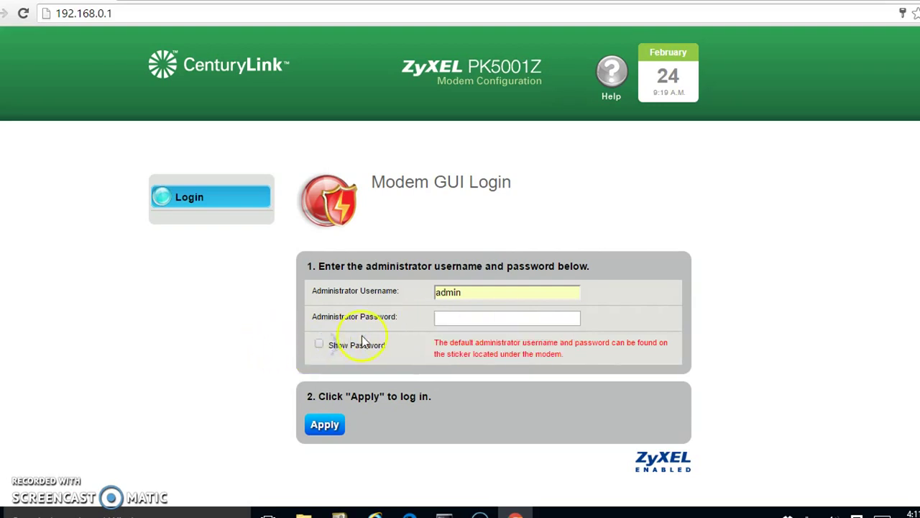
pyautogui.click(320, 345)
pyautogui.click(481, 319)
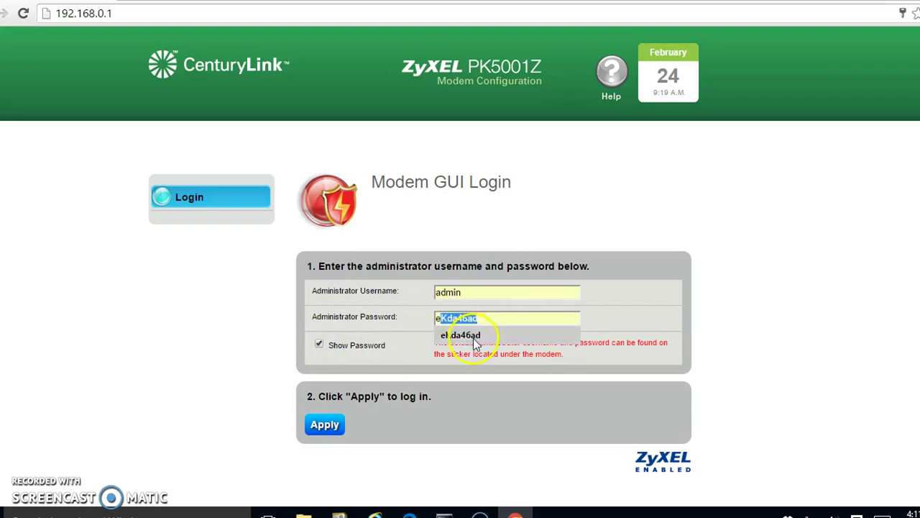
pyautogui.click(473, 336)
pyautogui.click(325, 431)
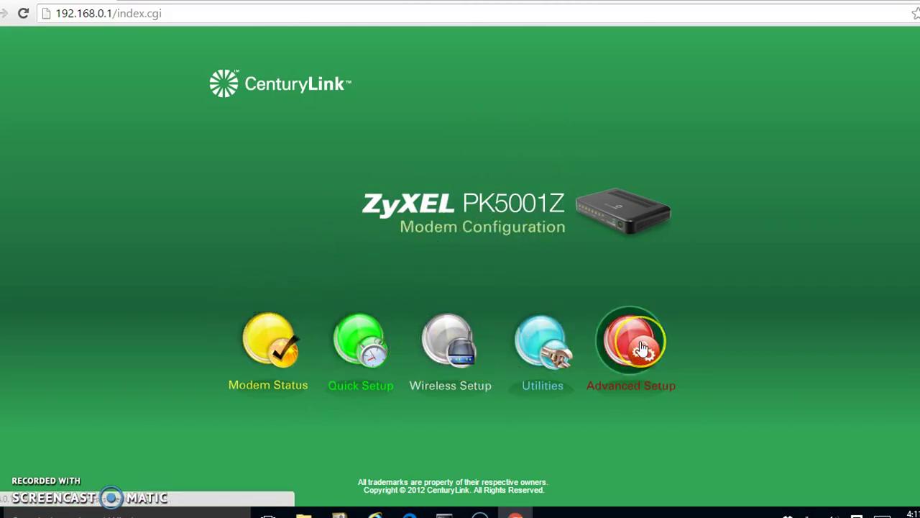
# Set Wireless Radio to Disable in Wireless Setup Basic Settings and apply.
pyautogui.click(457, 344)
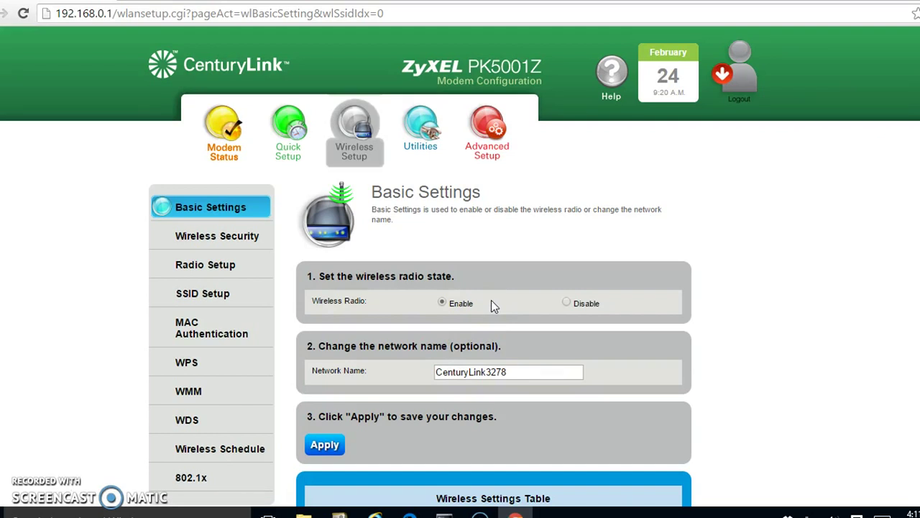
pyautogui.click(566, 302)
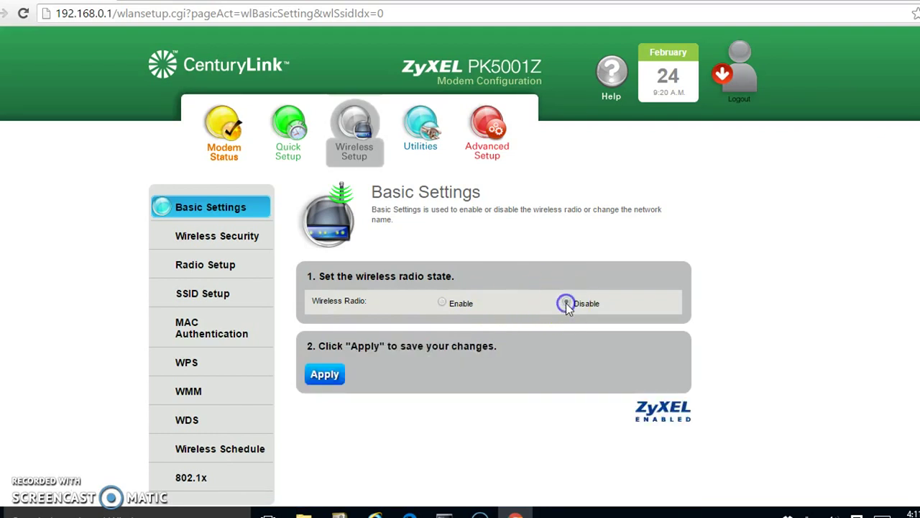
pyautogui.click(342, 372)
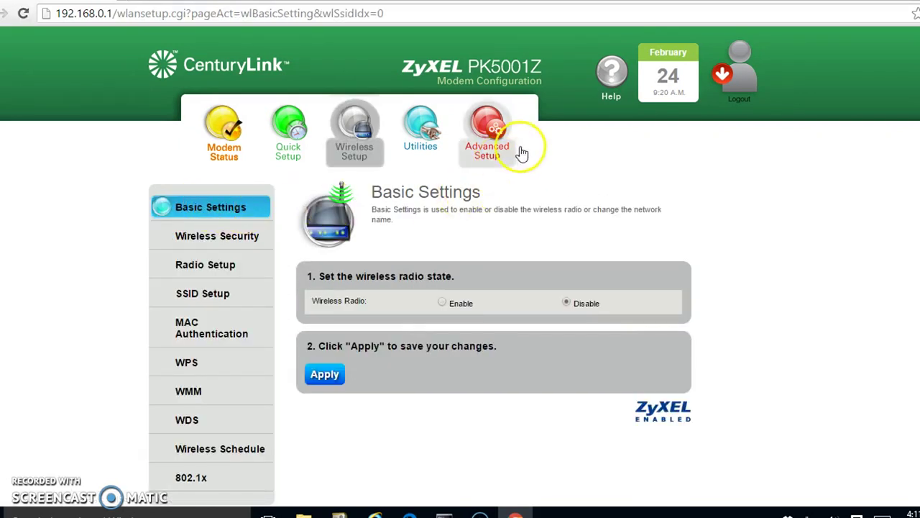
# Under Advanced Setup's DHCP Settings, set DHCP Server to Disable and apply.
pyautogui.click(488, 143)
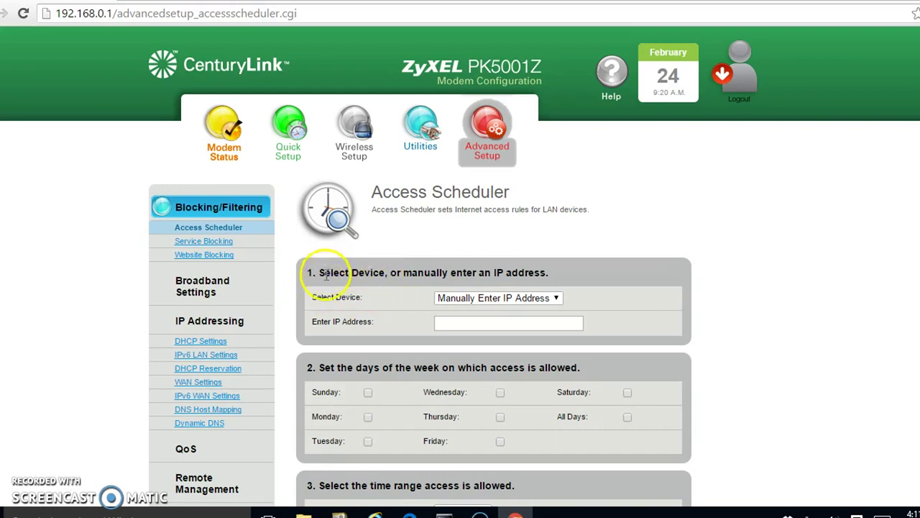
pyautogui.click(214, 343)
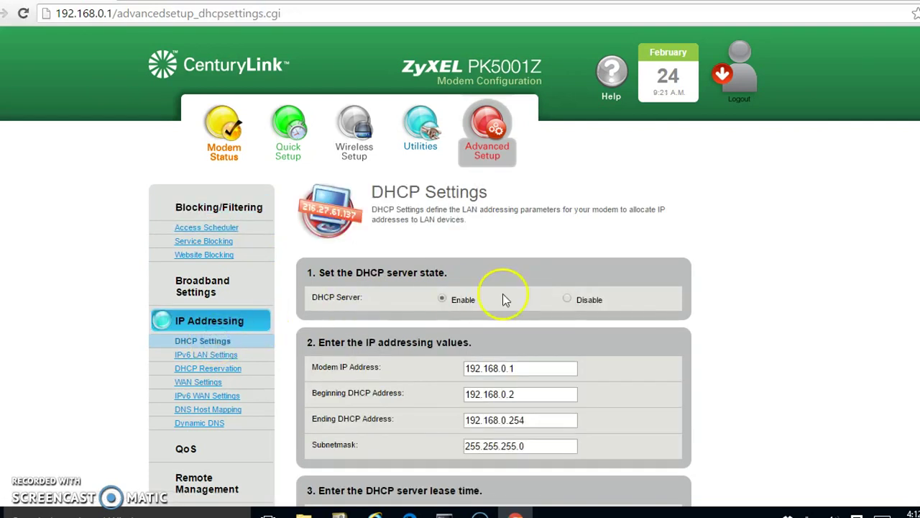
pyautogui.click(568, 301)
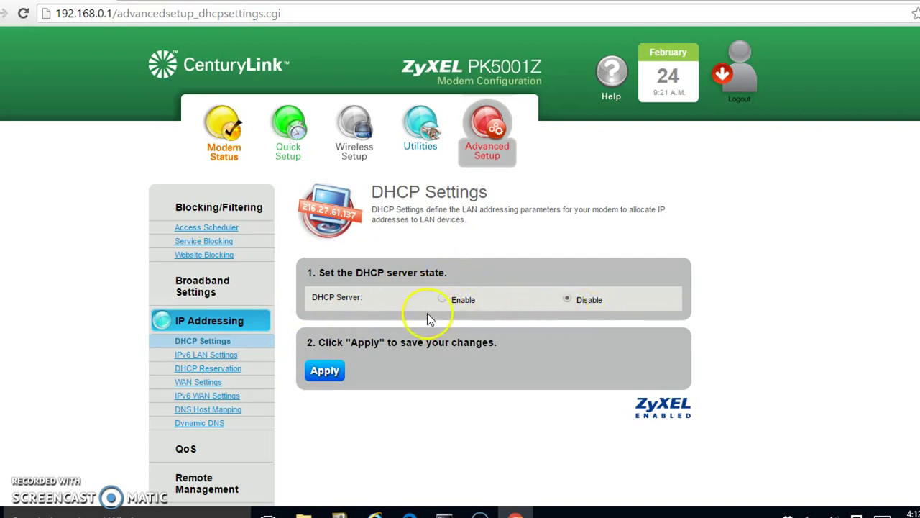
pyautogui.click(211, 384)
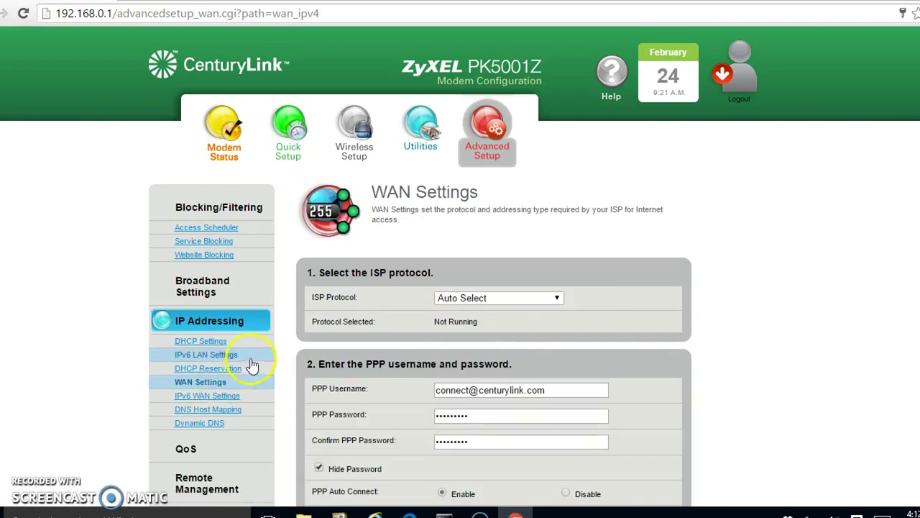
pyautogui.click(222, 343)
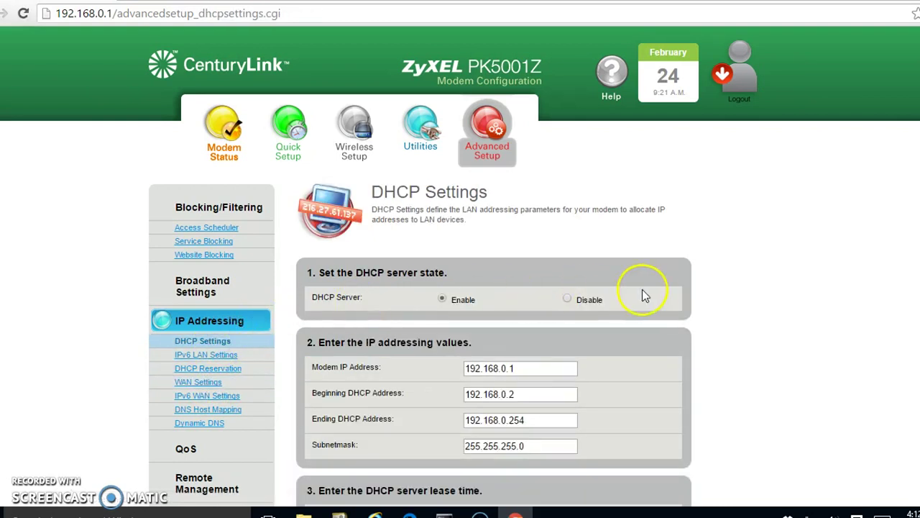
pyautogui.click(560, 300)
pyautogui.click(568, 300)
pyautogui.click(568, 300)
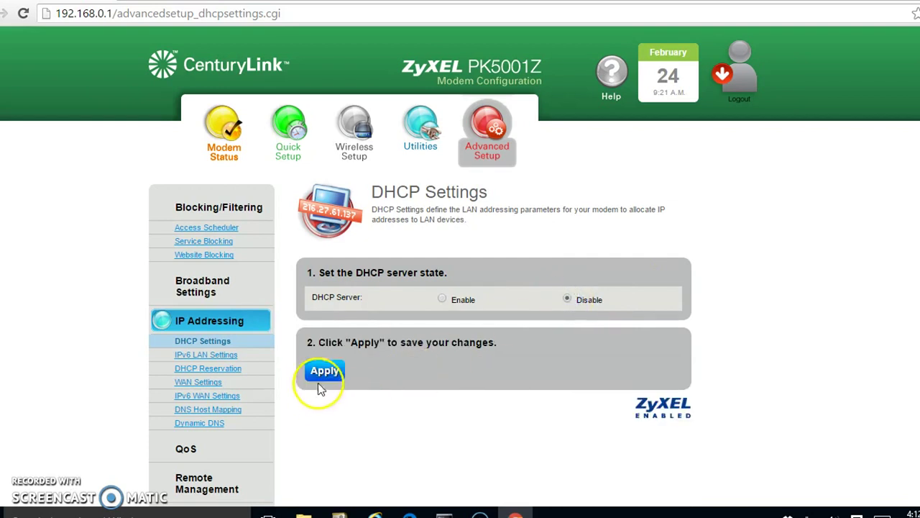
pyautogui.click(323, 381)
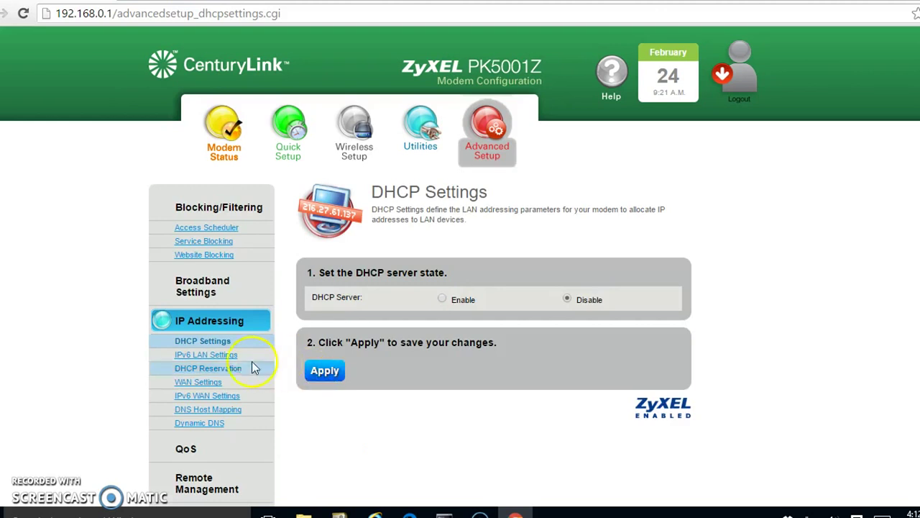
# Review the WAN Settings page: Auto Select protocol, Dynamic IP addressing and Dynamic DNS.
pyautogui.click(200, 383)
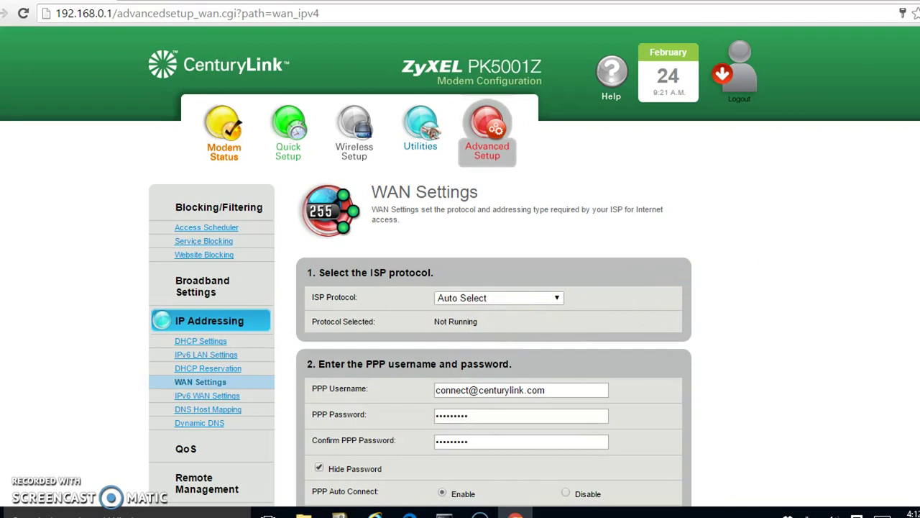
pyautogui.scroll(-3, 460, 266)
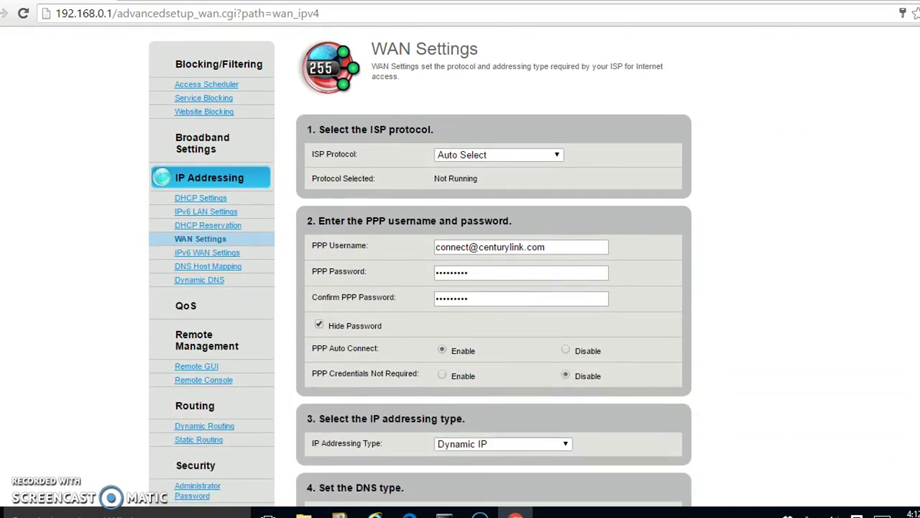
pyautogui.scroll(-1, 461, 266)
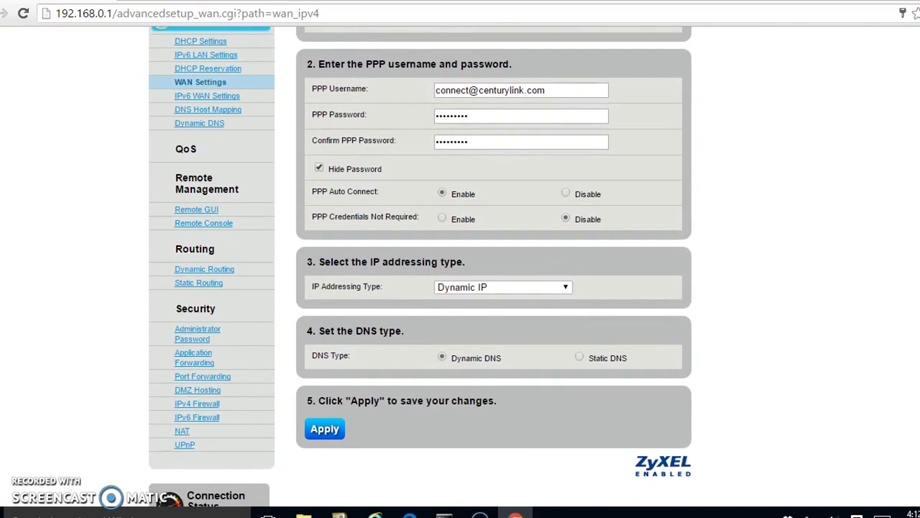
pyautogui.scroll(1, 420, 266)
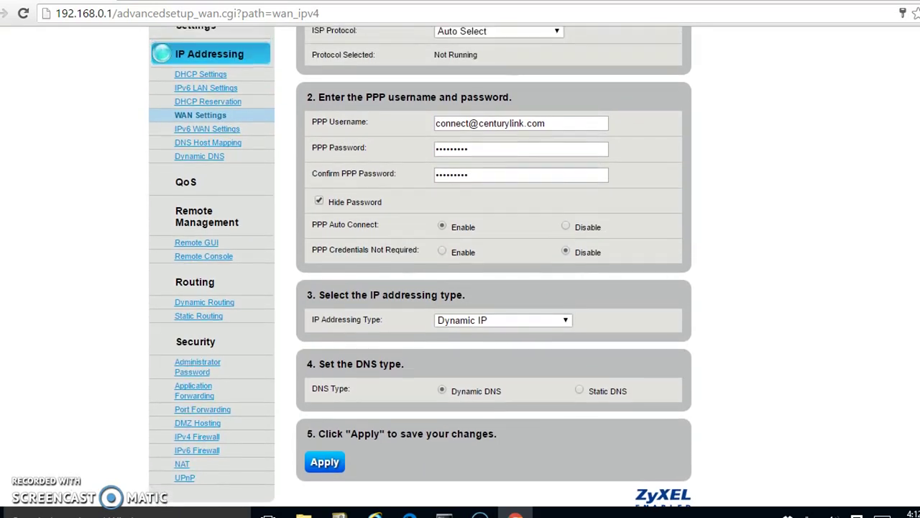
pyautogui.scroll(-1, 420, 266)
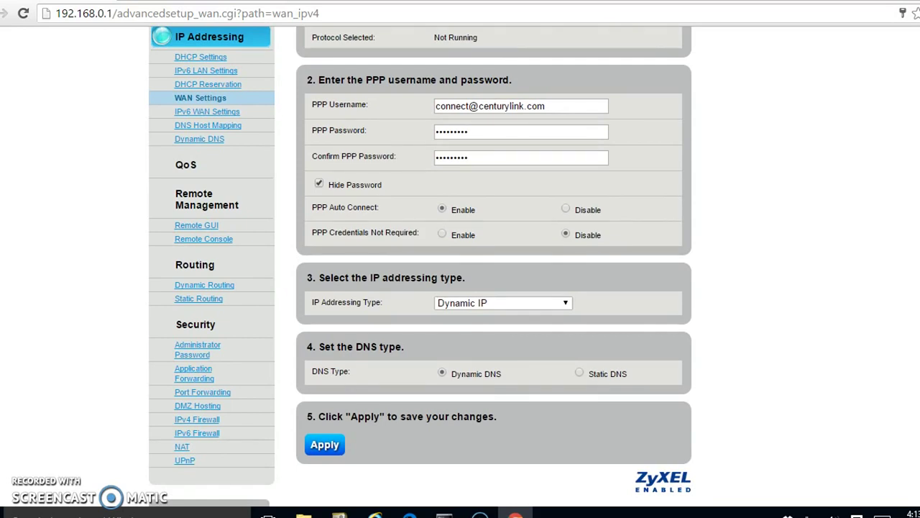
pyautogui.scroll(4, 420, 266)
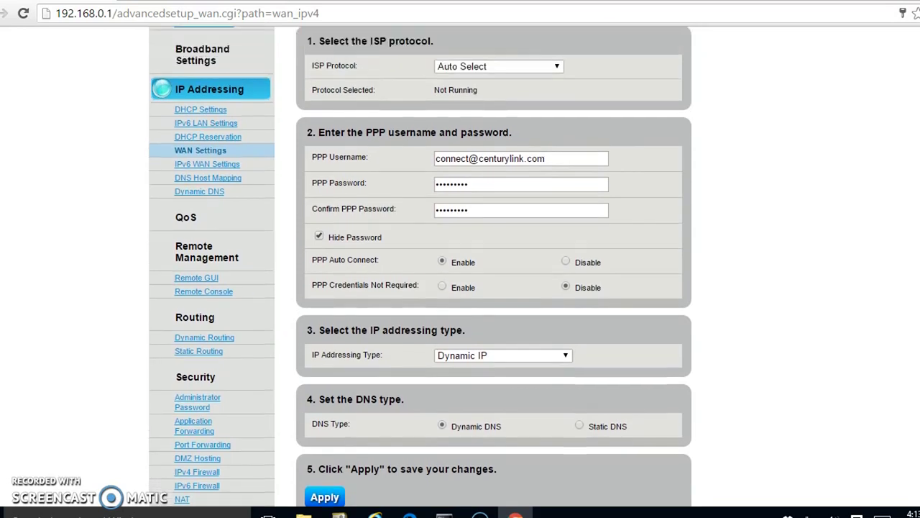